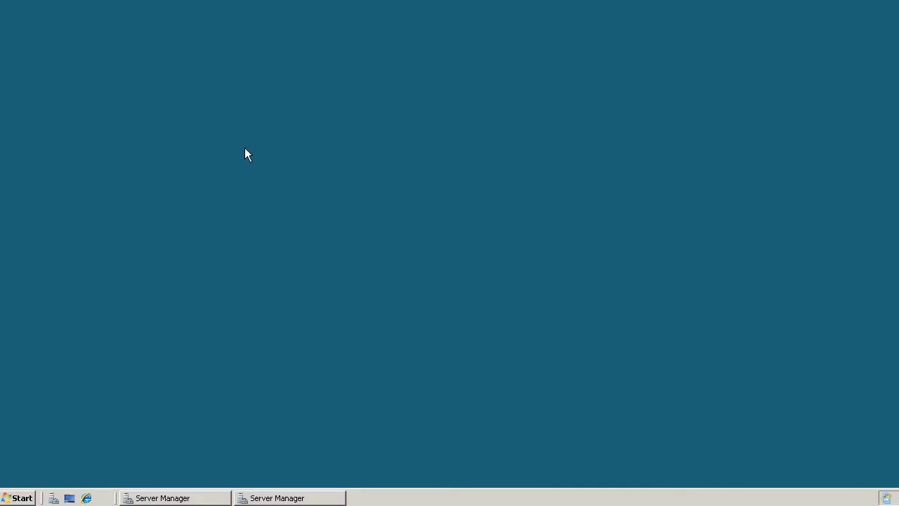
Bring the second Server Manager window up from the taskbar
click(288, 498)
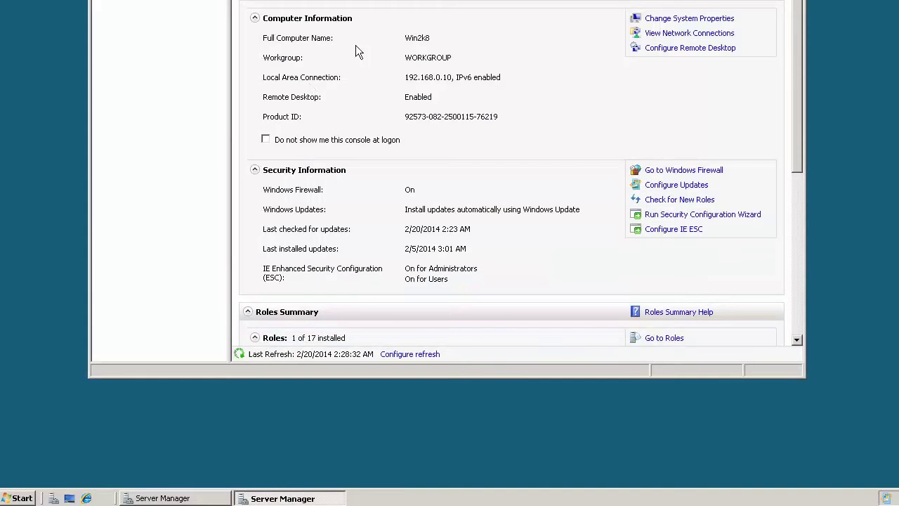
Close the duplicate Server Manager window and launch DNS Manager from the Start menu
key(alt+F4)
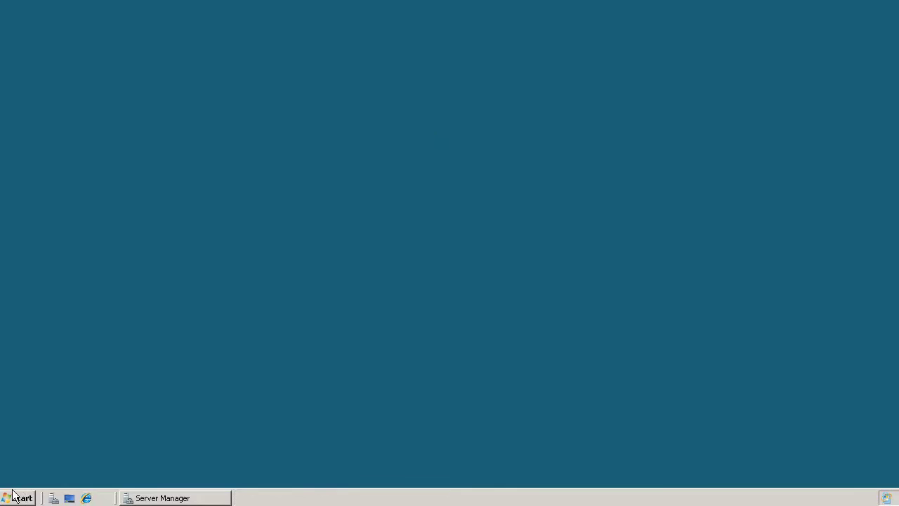
click(17, 498)
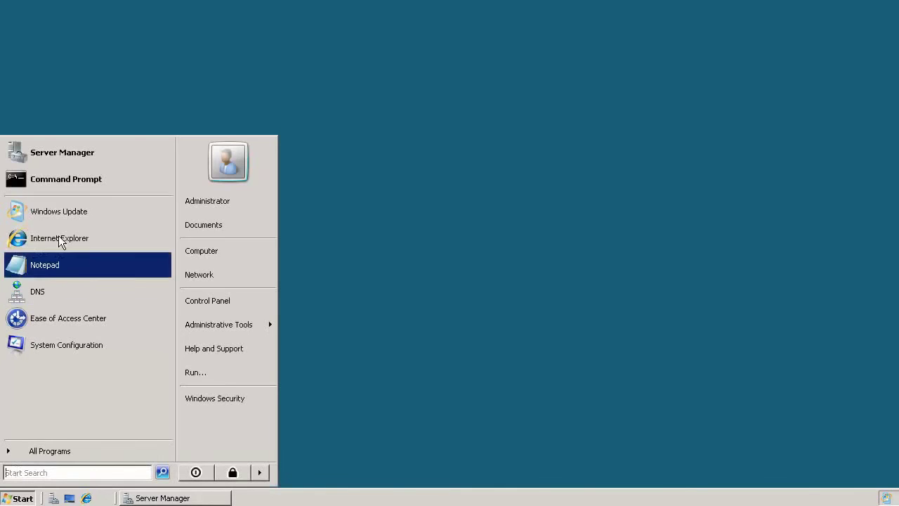
click(46, 290)
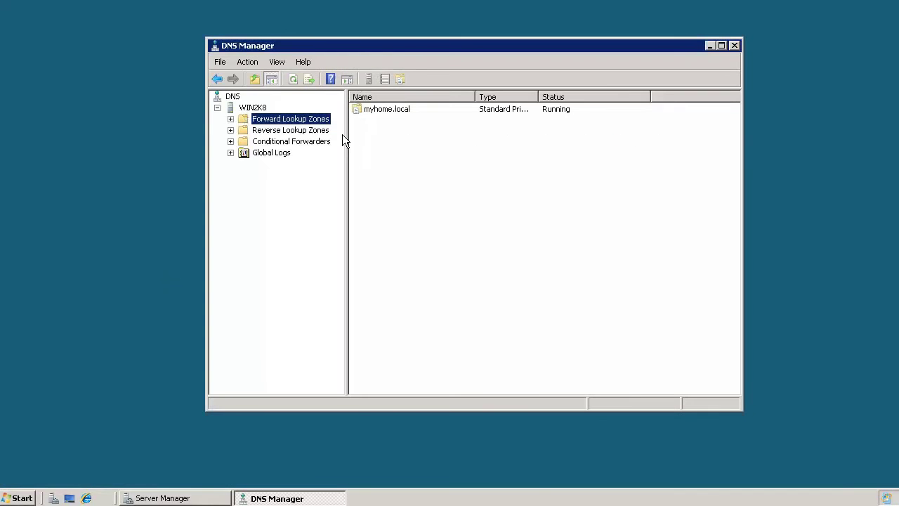
drag(353, 45, 339, 34)
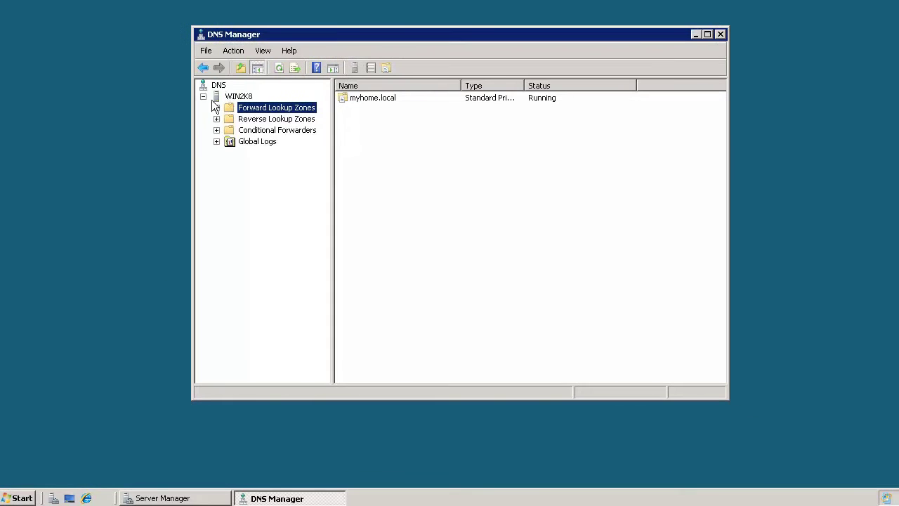
Review the myhome.local and 0.168.192.in-addr.arpa zones, then select the WIN2K8 server
click(216, 108)
click(240, 120)
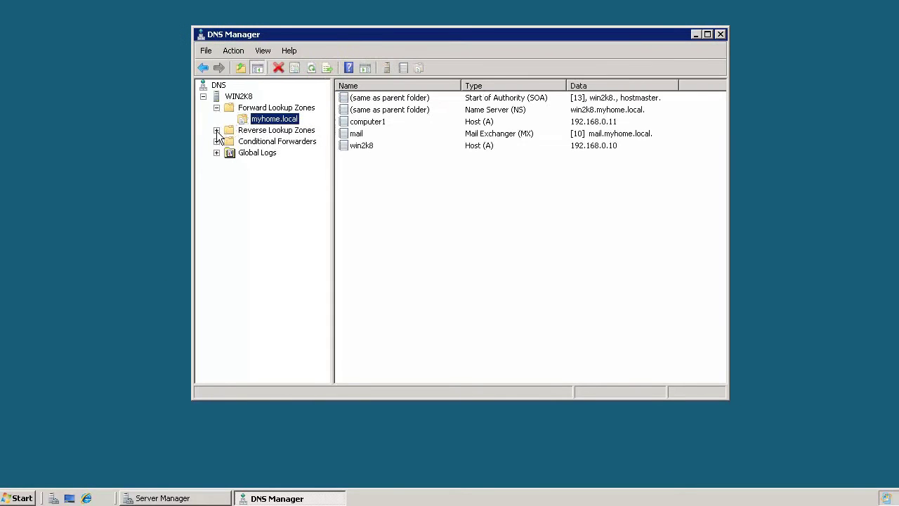
click(216, 130)
click(274, 131)
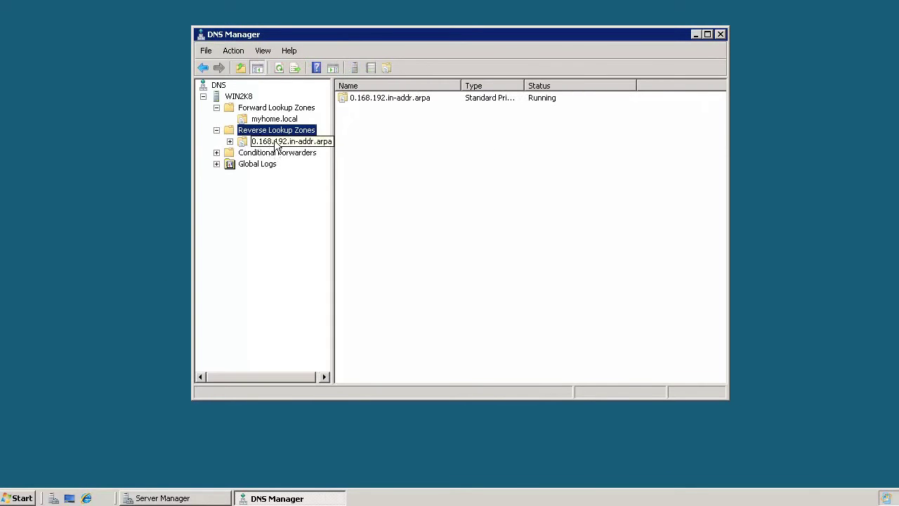
click(276, 142)
click(277, 119)
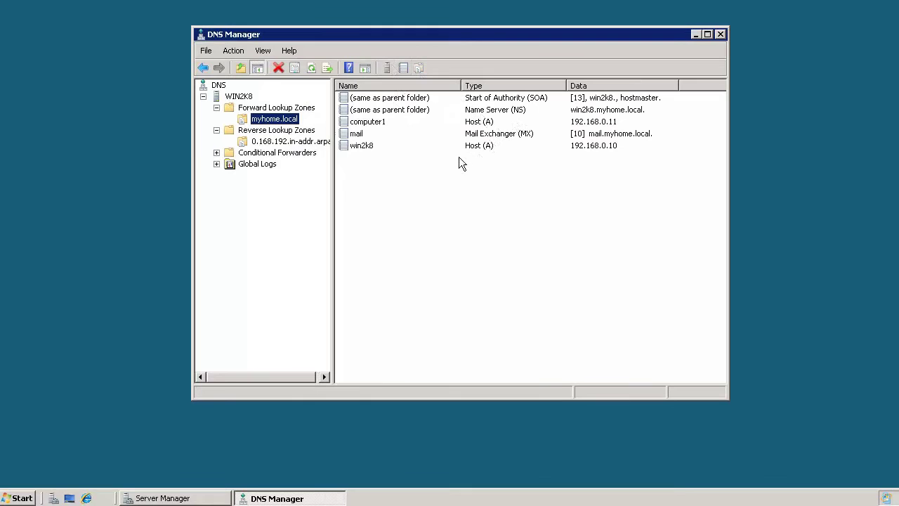
click(455, 208)
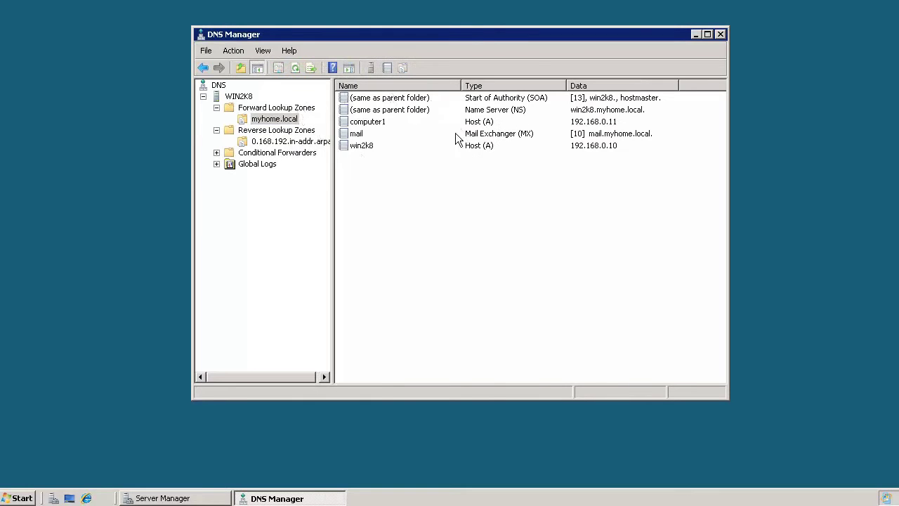
click(242, 96)
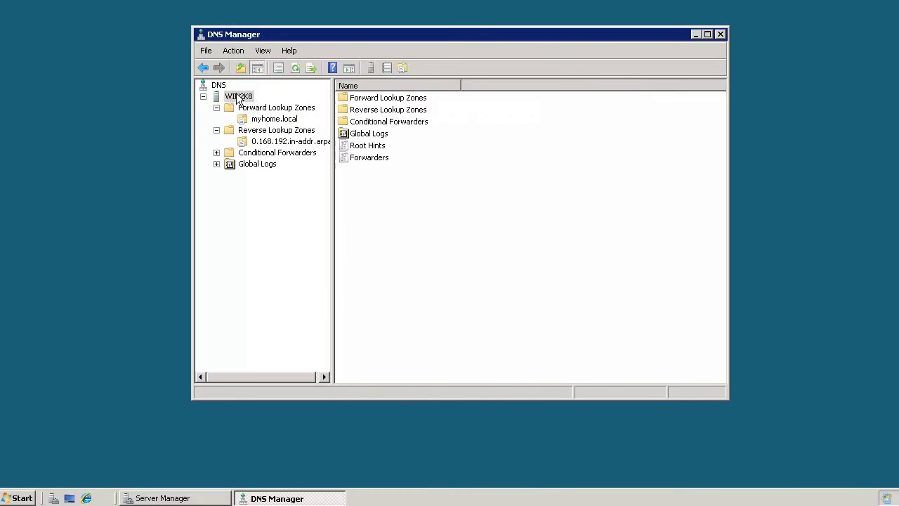
Run WIN2K8's Monitoring simple and recursive query tests, confirm both Pass, and click OK
right_click(238, 98)
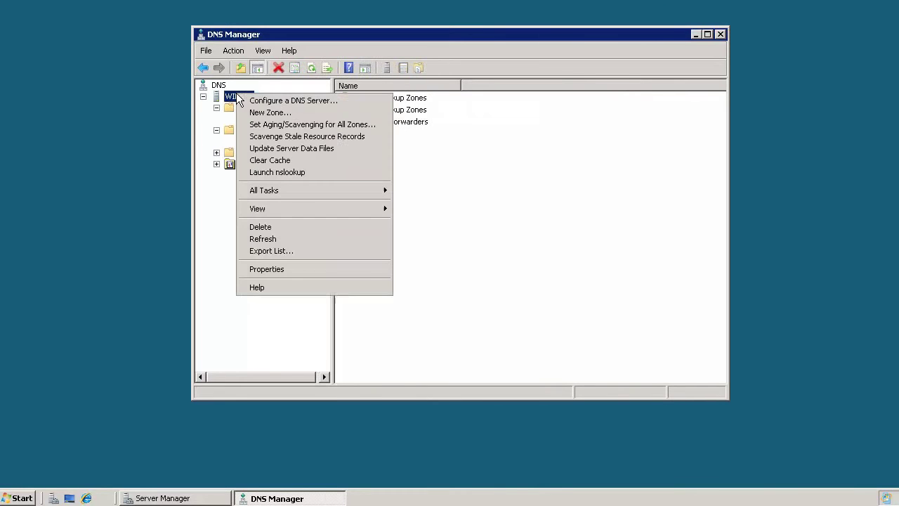
click(287, 270)
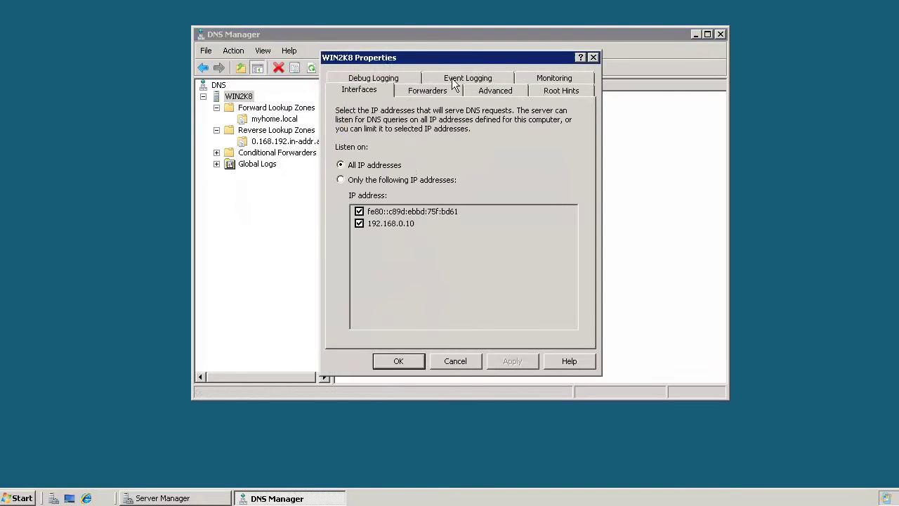
drag(452, 59, 384, 61)
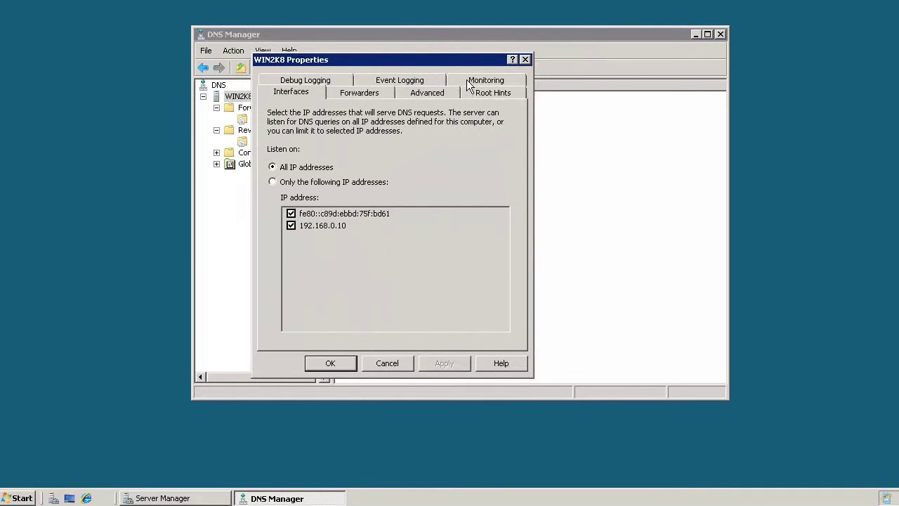
click(469, 83)
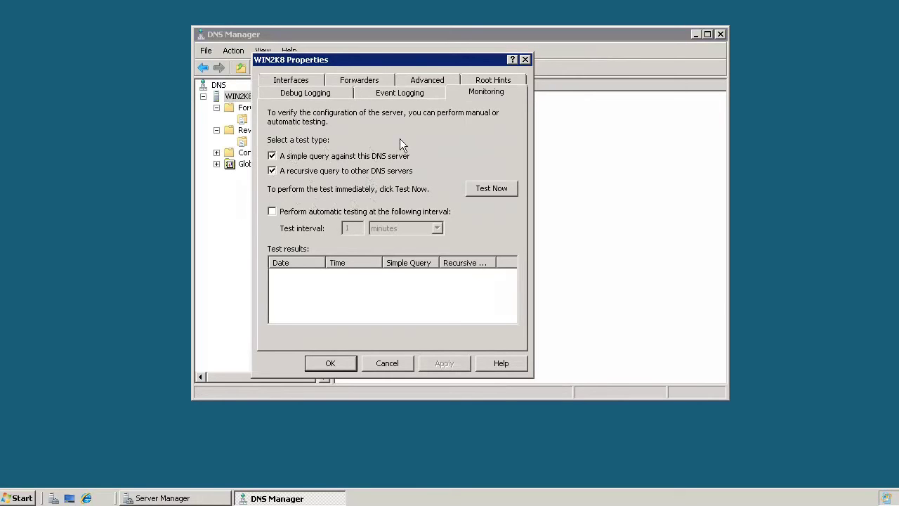
click(493, 188)
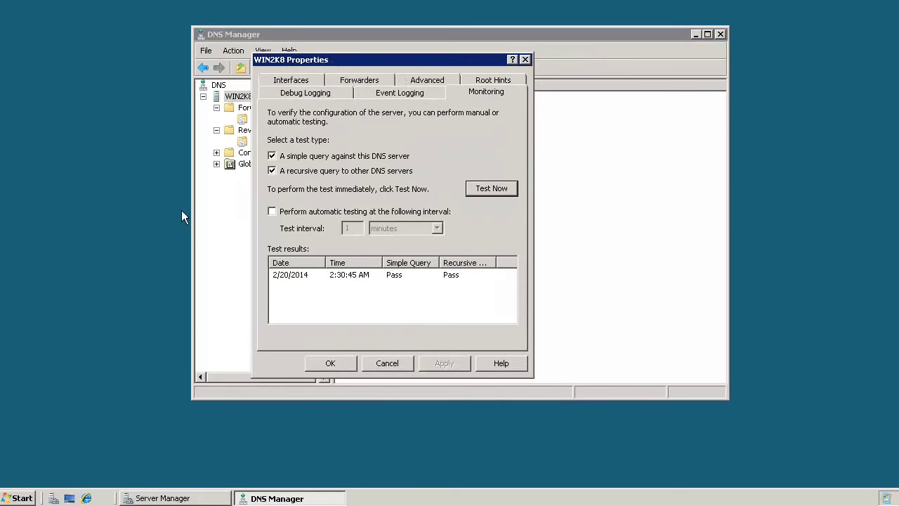
click(294, 276)
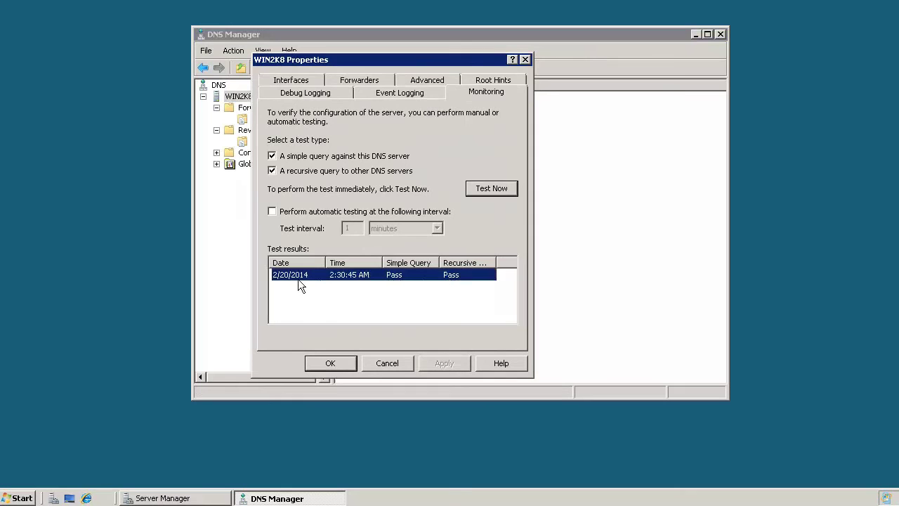
click(338, 364)
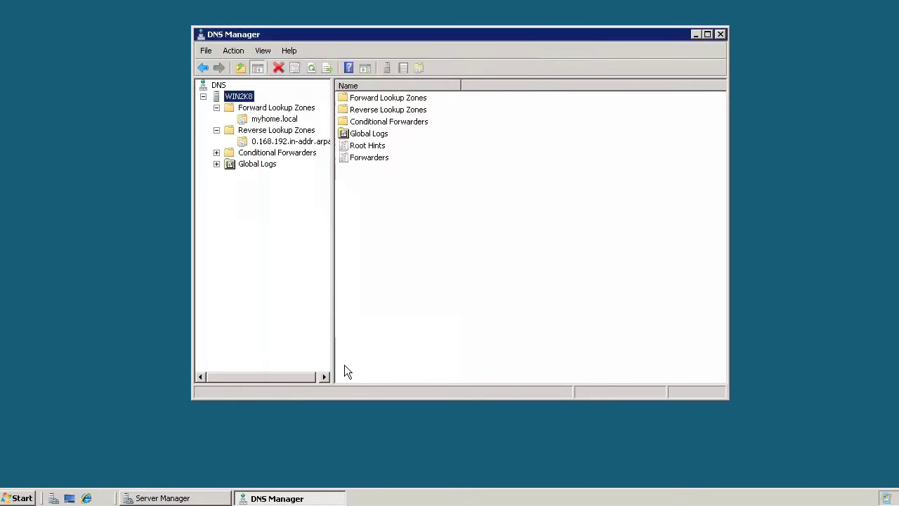
Select WIN2K8 in the tree and bring up its context menu with Launch nslookup
click(515, 217)
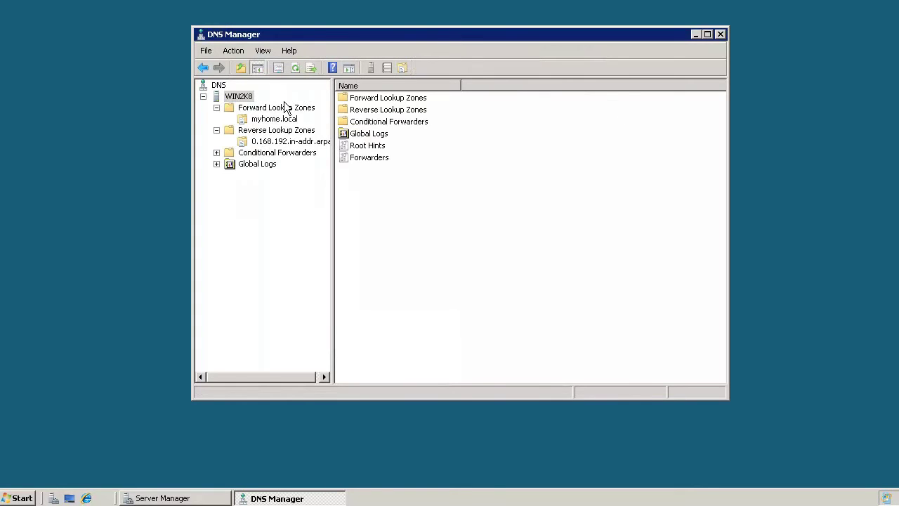
click(240, 97)
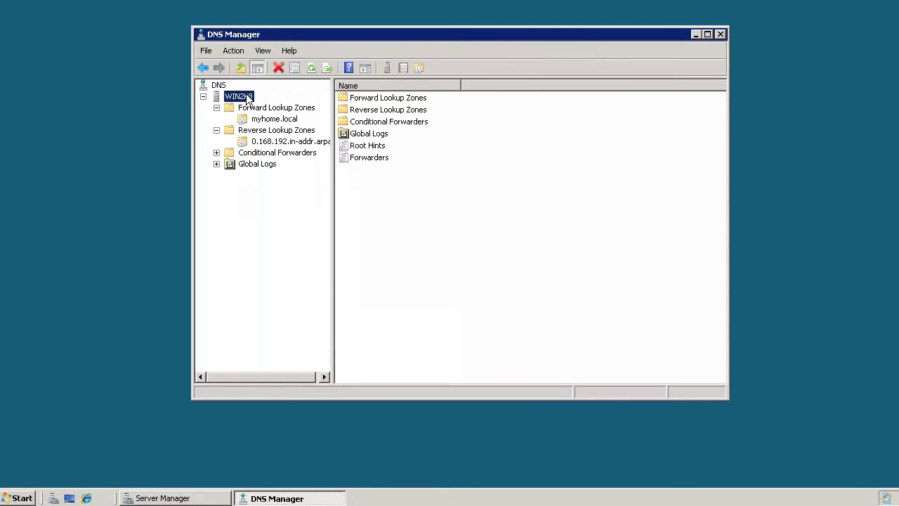
right_click(247, 99)
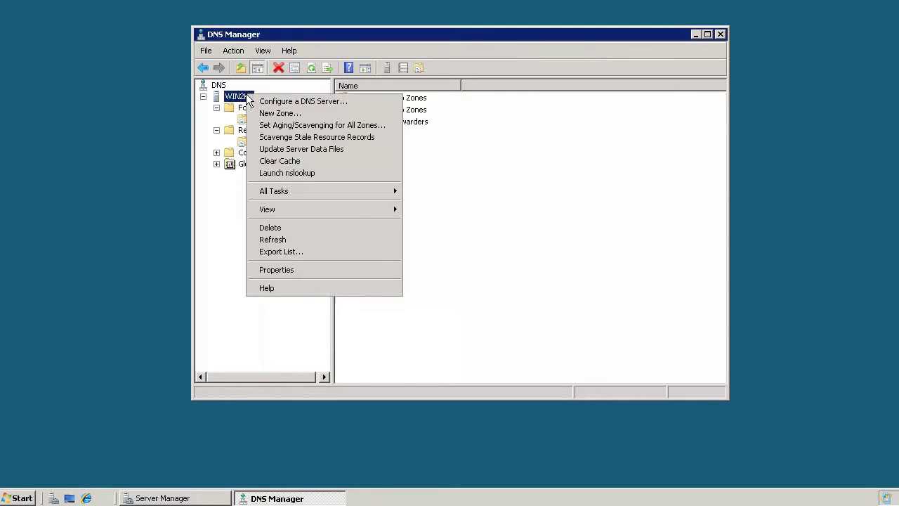
Launch nslookup against WIN2K8 and arrange it beside the myhome.local records
click(295, 173)
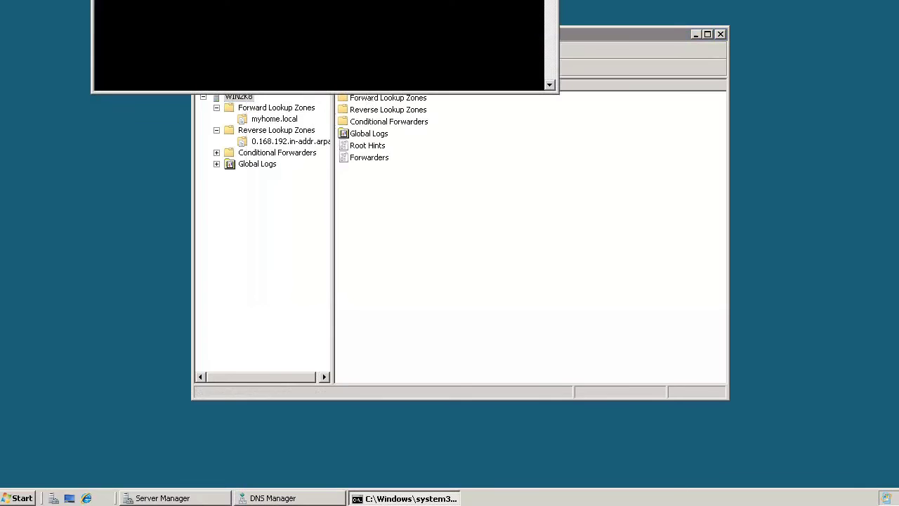
drag(352, 3, 462, 79)
drag(528, 181, 512, 167)
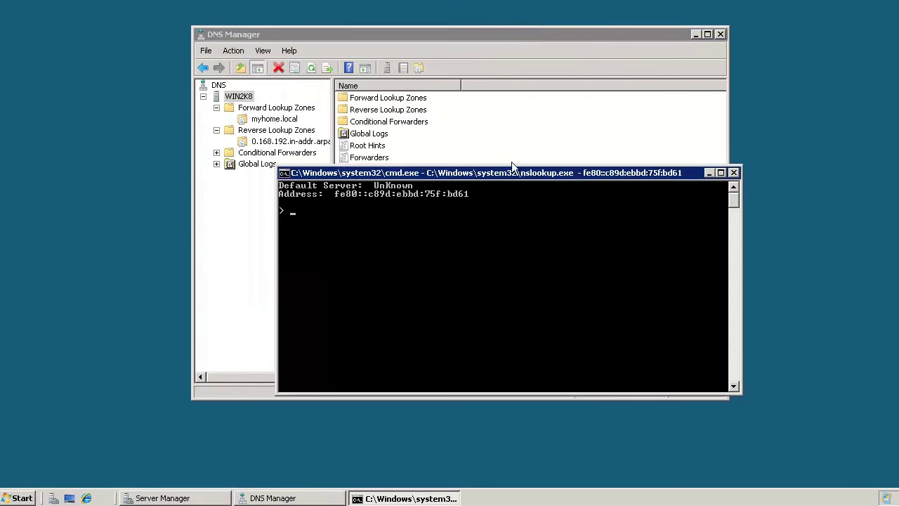
click(434, 36)
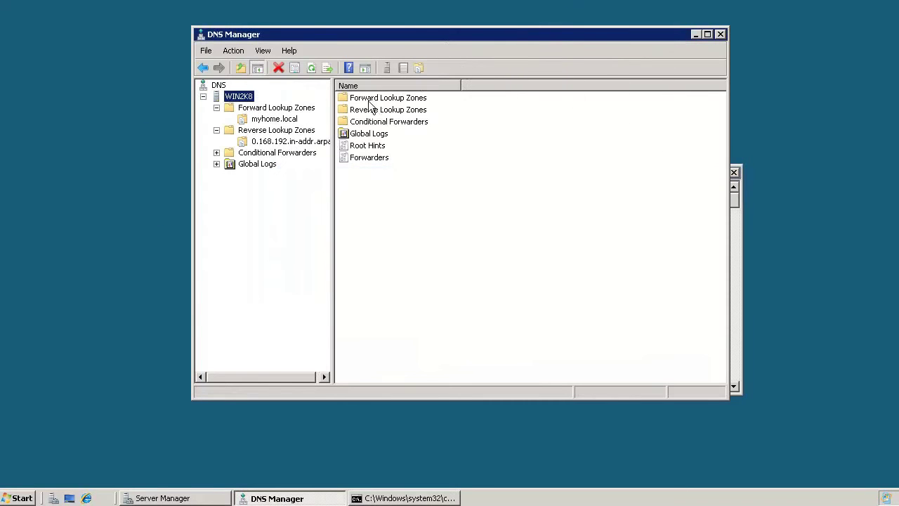
click(269, 121)
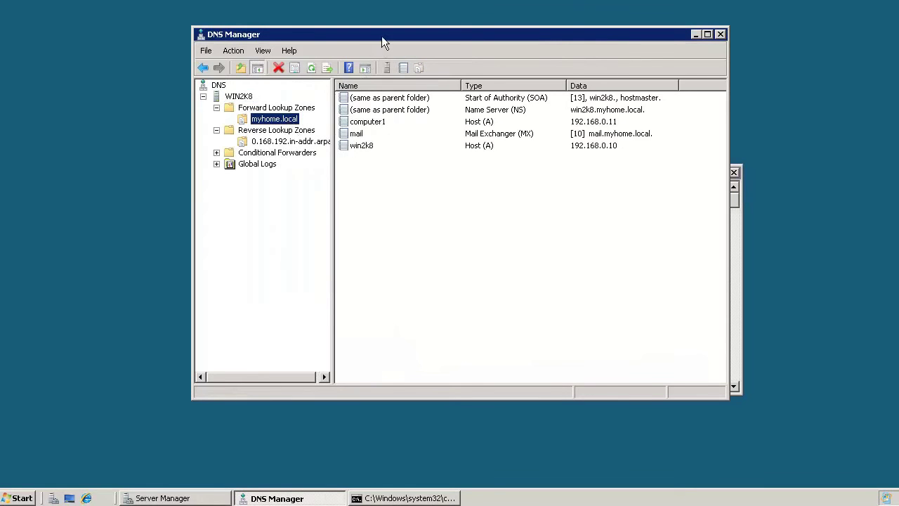
drag(383, 41, 241, 47)
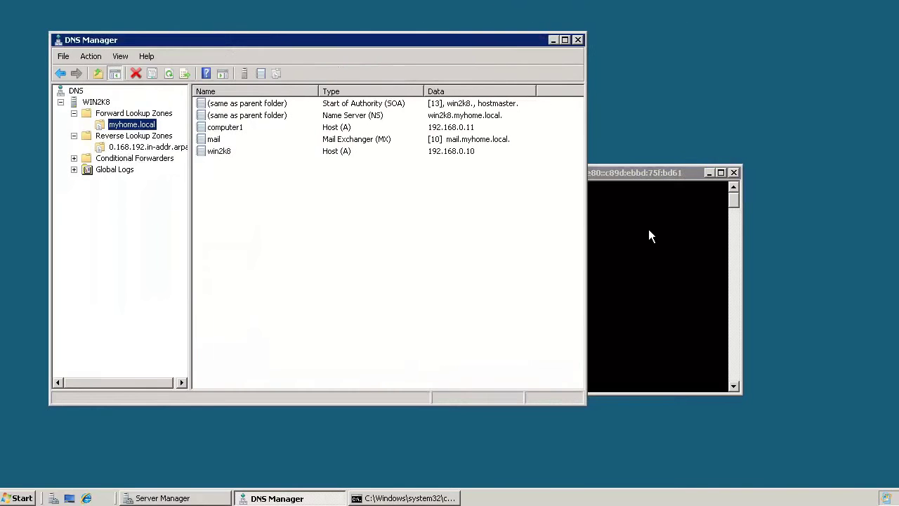
click(648, 229)
drag(598, 172, 635, 216)
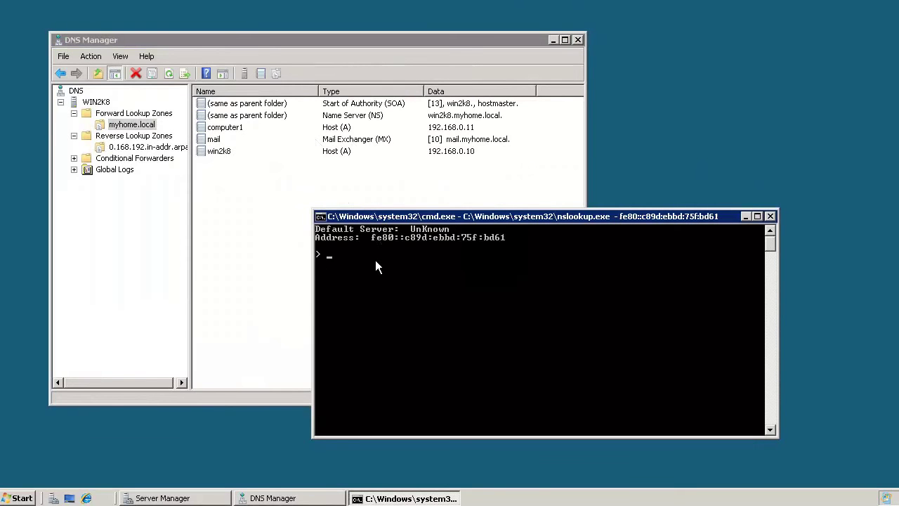
Look up computer1.myhome.local, match 192.168.0.11 to its Host (A) record, and close the console
text(computer1.myhome.local)
key(Return)
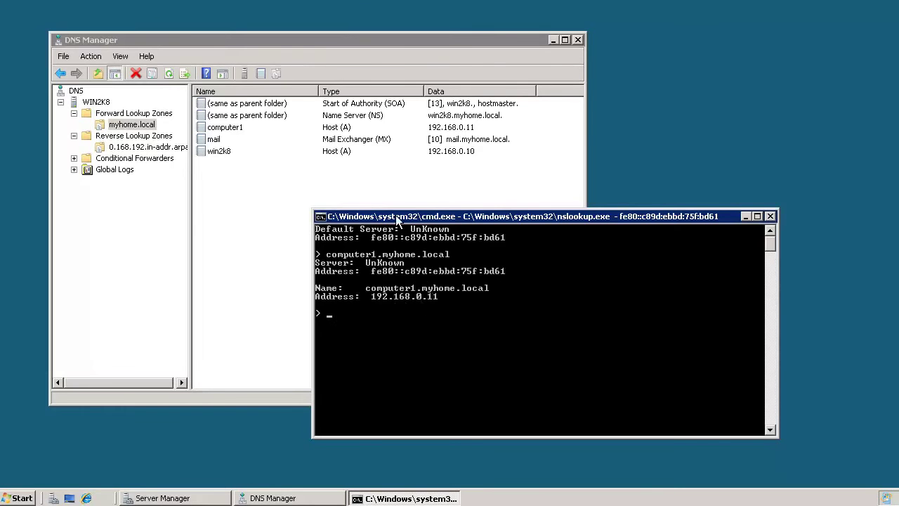
drag(397, 215, 569, 134)
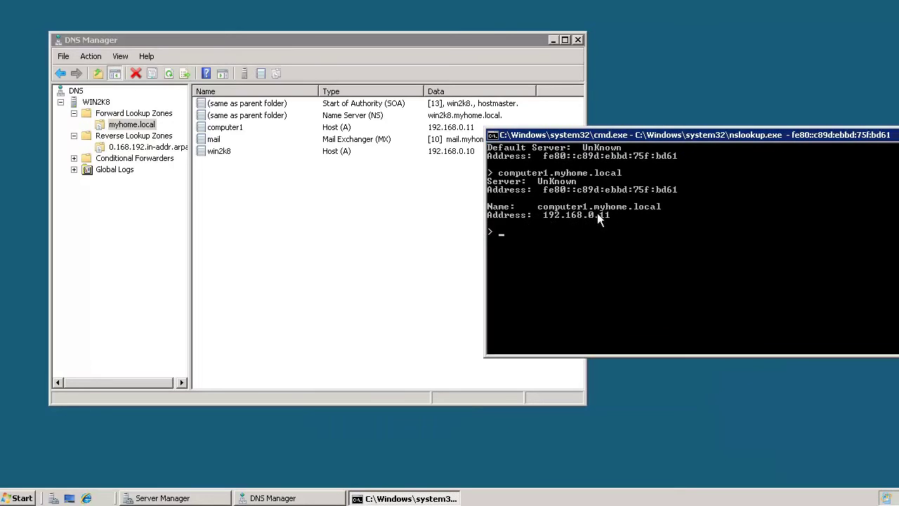
click(446, 127)
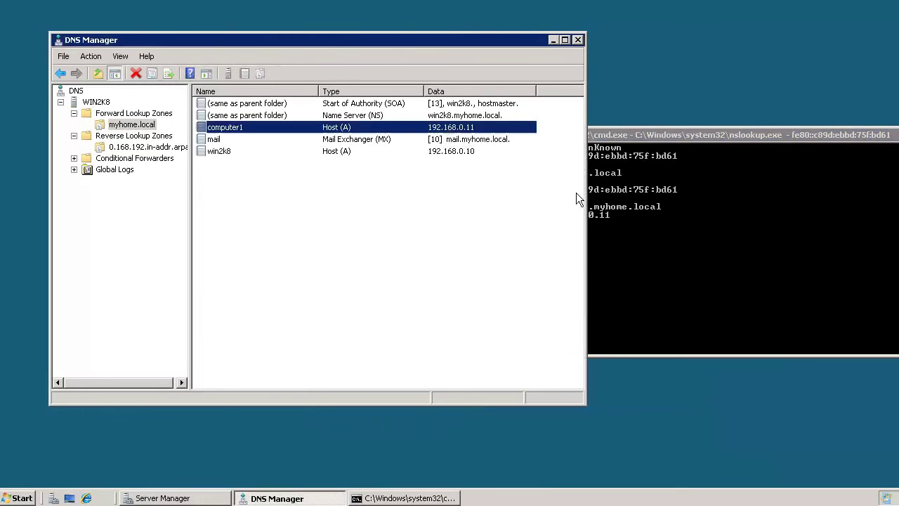
click(609, 228)
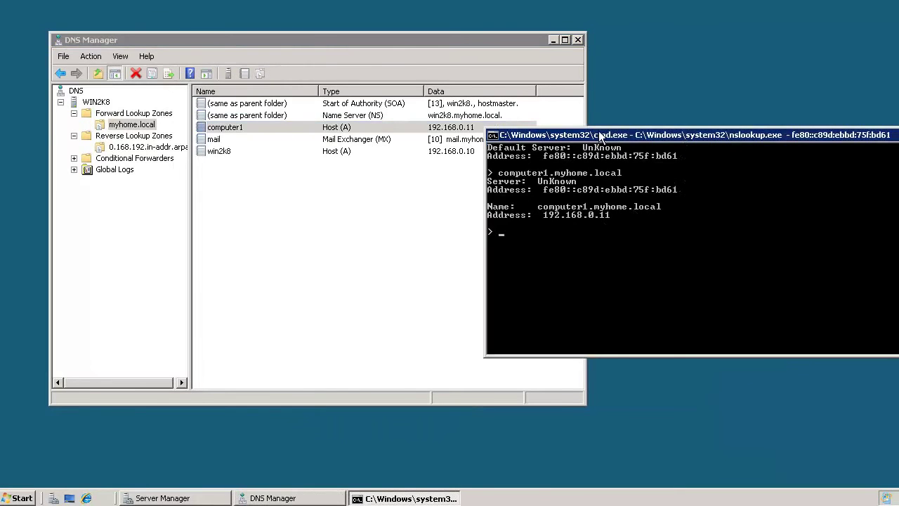
drag(682, 134, 444, 141)
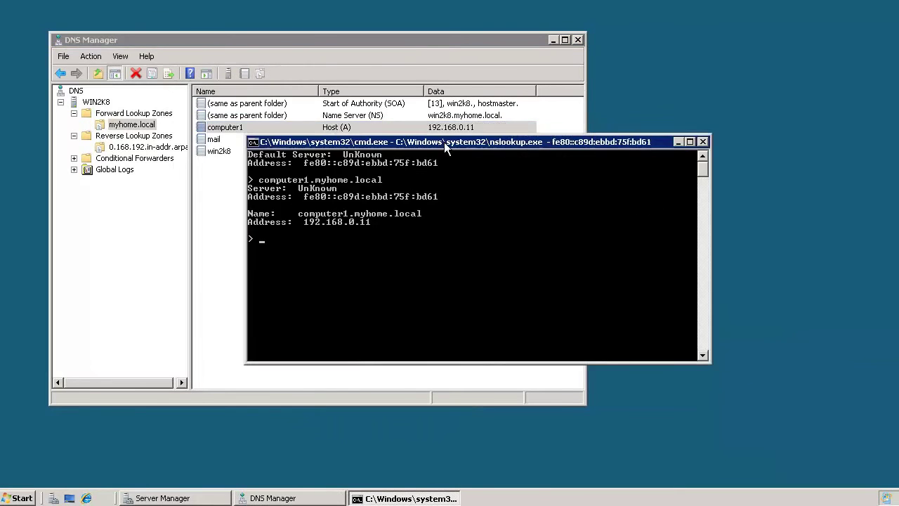
click(703, 142)
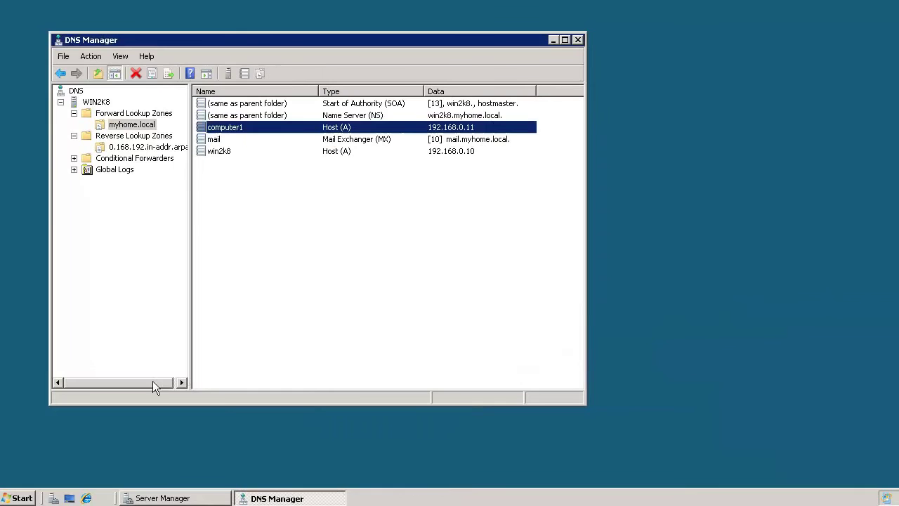
click(241, 286)
drag(239, 46, 353, 61)
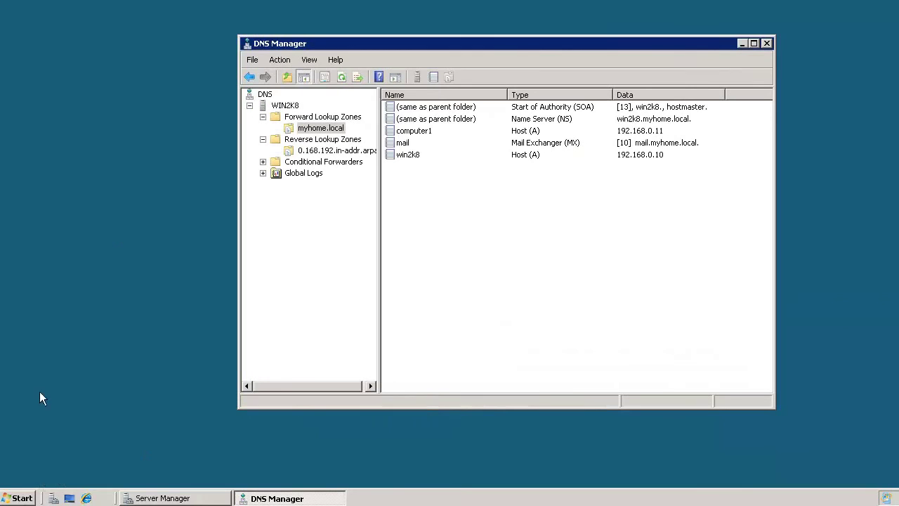
Start nslookup in a new Command Prompt (default server 192.168.0.1) and minimize DNS Manager
click(22, 498)
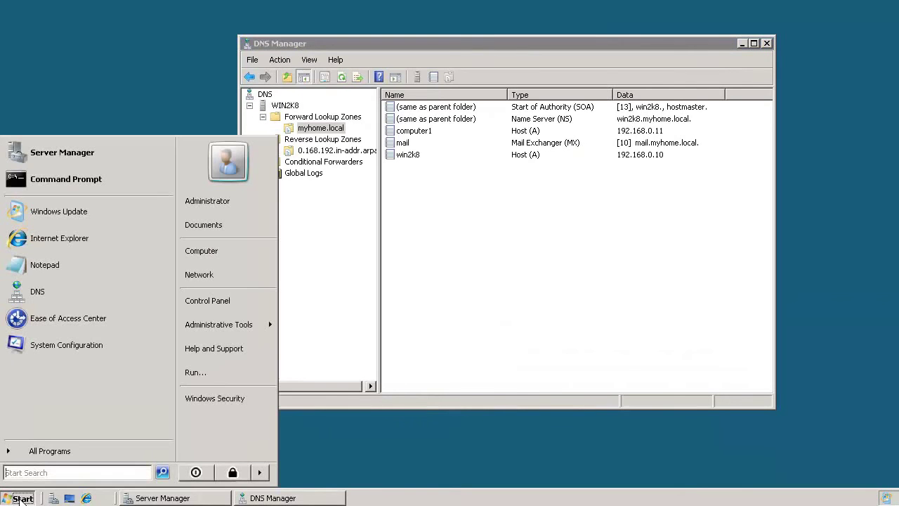
click(59, 181)
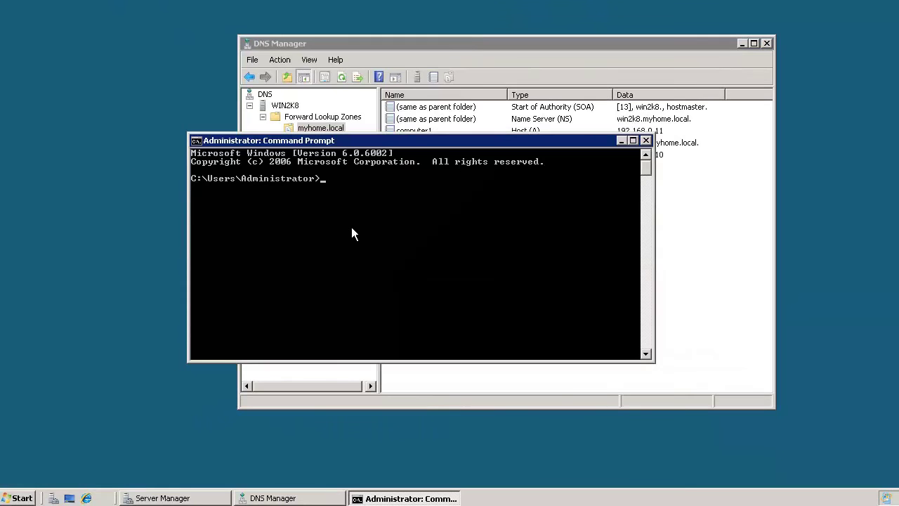
text(nslookup)
key(Return)
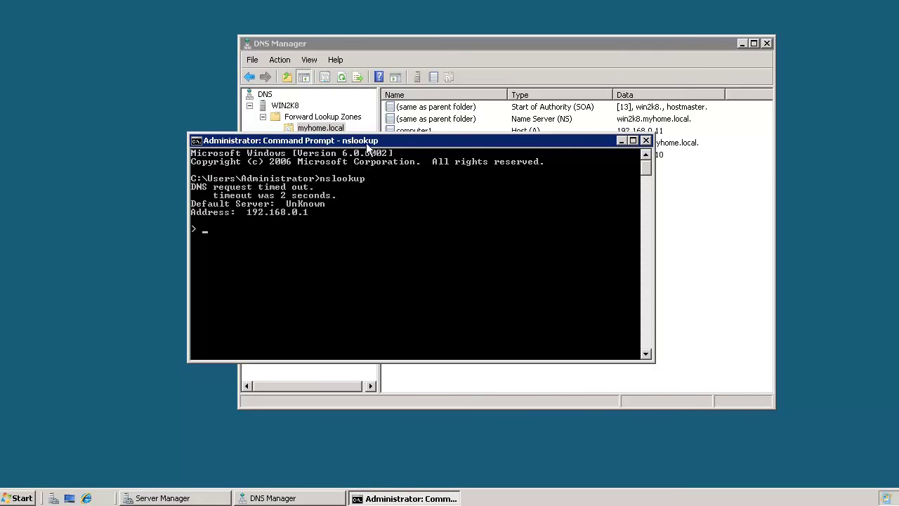
drag(307, 140, 238, 107)
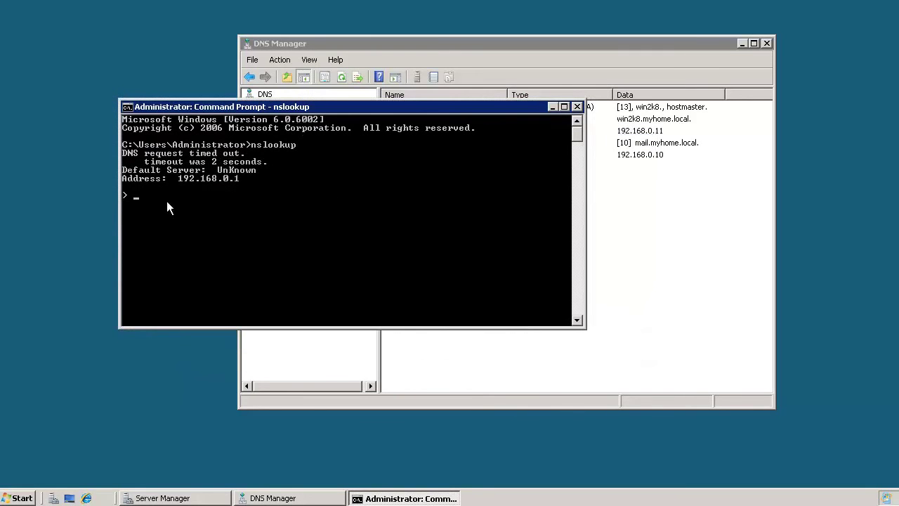
drag(237, 106, 191, 108)
drag(338, 40, 437, 40)
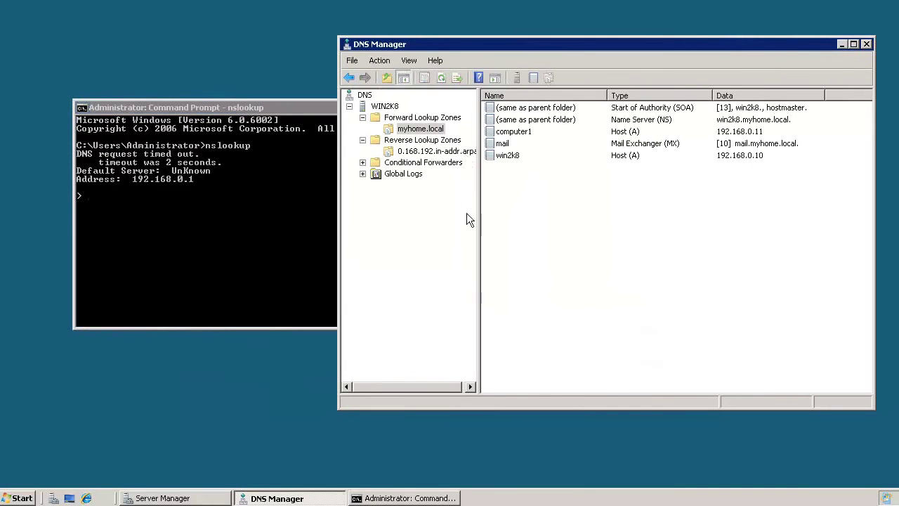
click(842, 44)
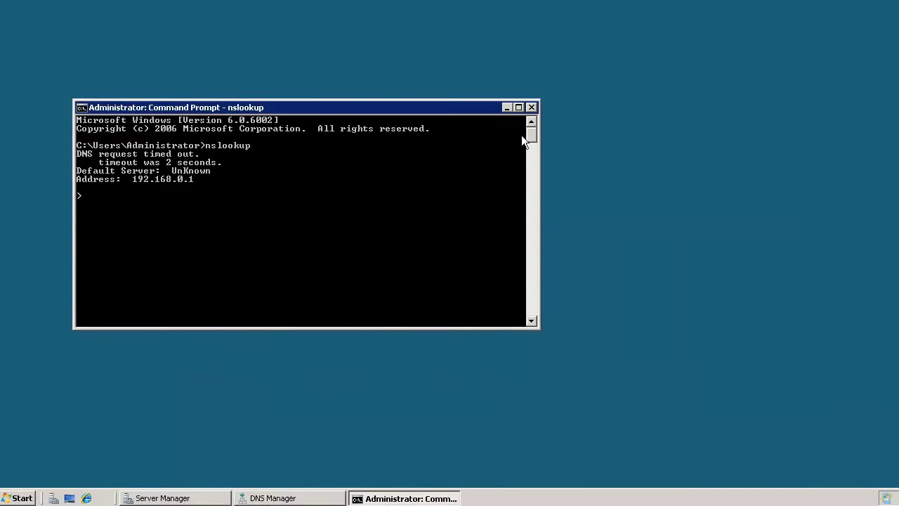
drag(324, 113, 378, 235)
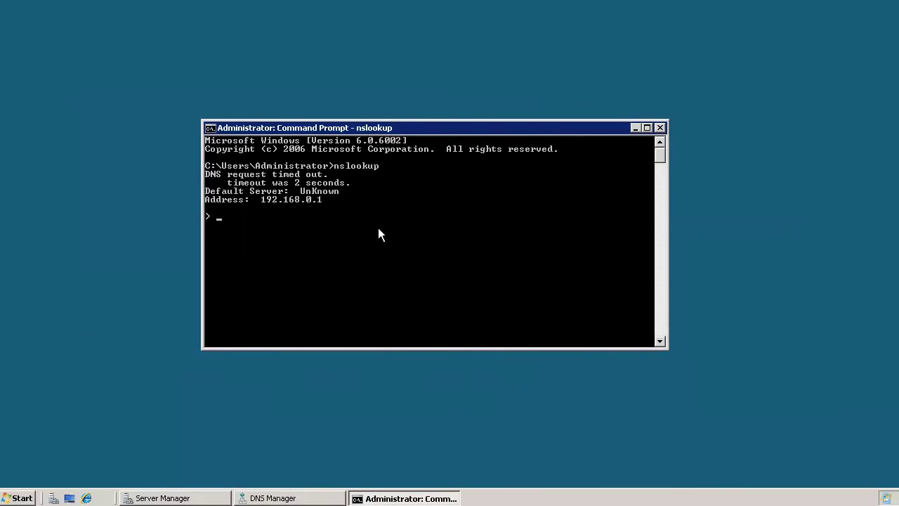
text(www.atomic-labs.com)
key(Return)
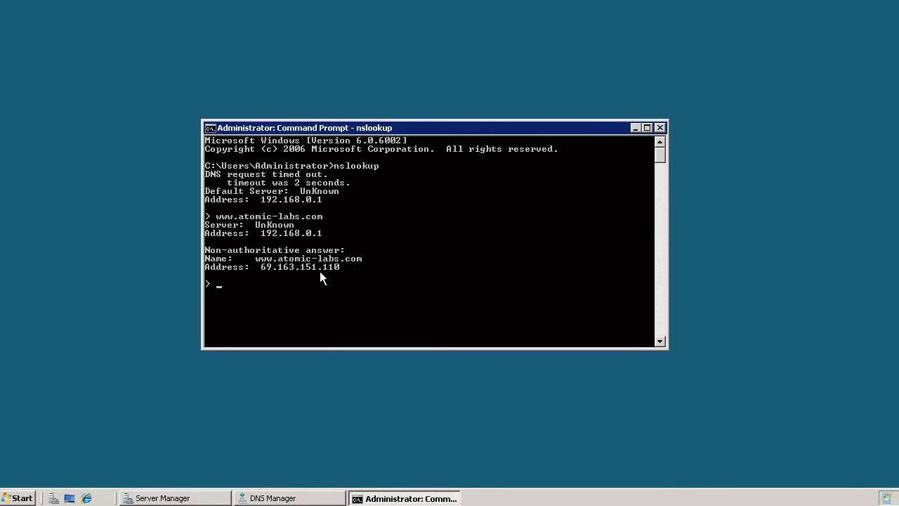
drag(370, 127, 374, 89)
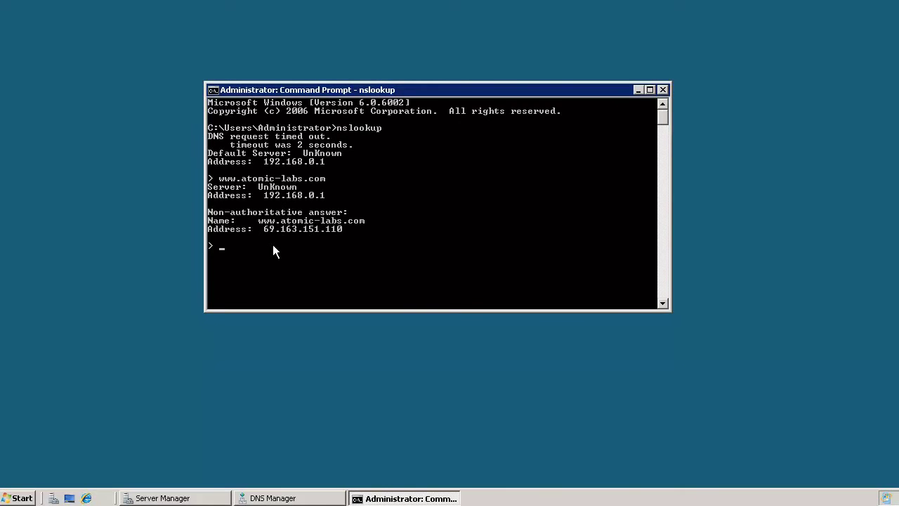
List nslookup's commands with ? and enlarge the console to read the help
text(?)
key(Return)
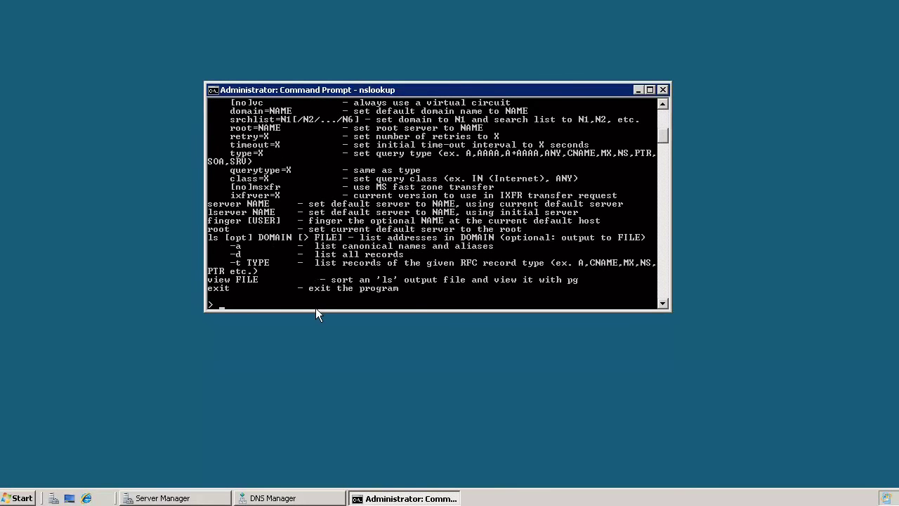
drag(316, 310, 319, 420)
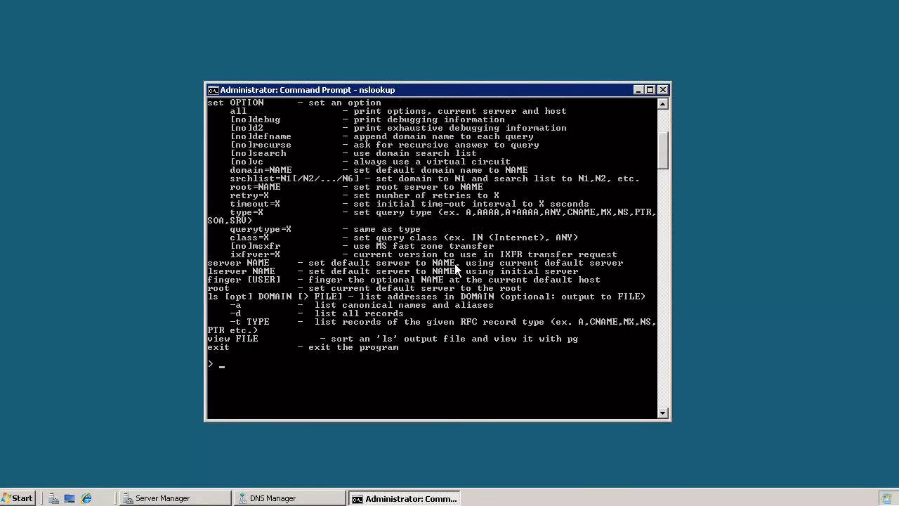
scroll(454, 263, up, 3)
scroll(247, 230, down, 2)
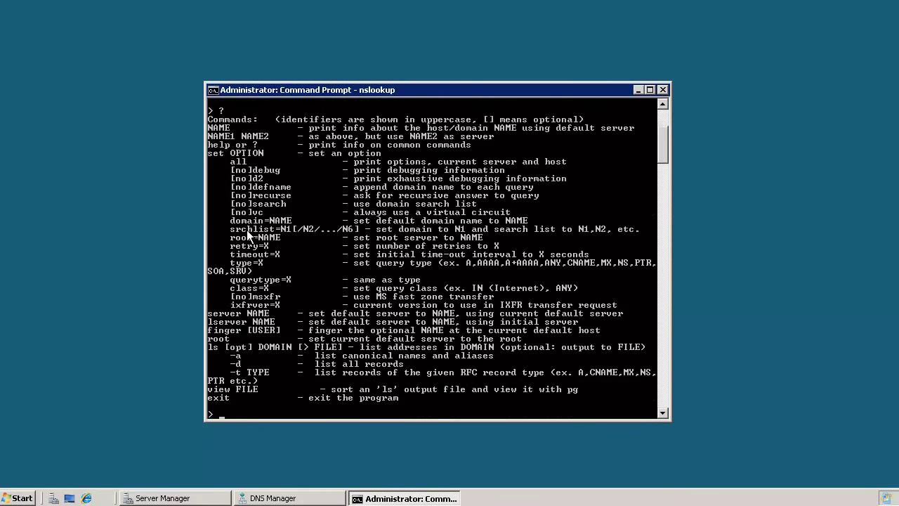
scroll(259, 288, down, 2)
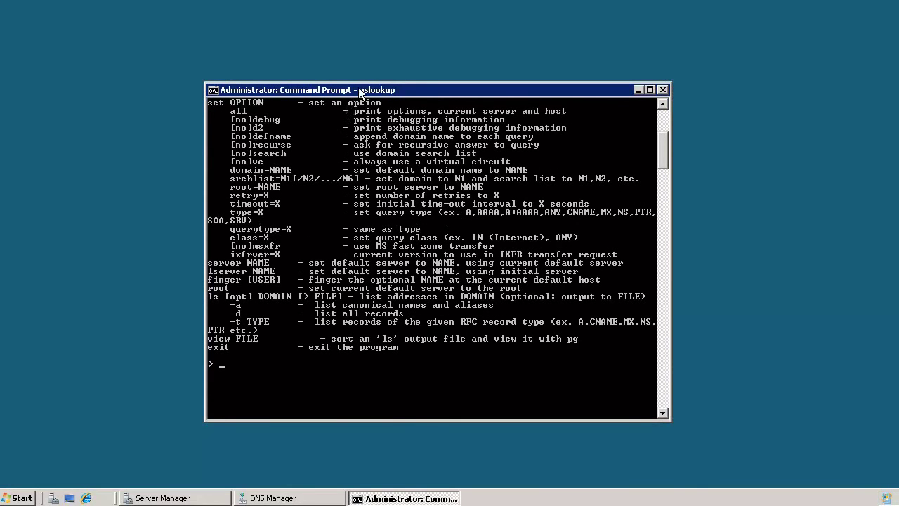
drag(485, 89, 548, 40)
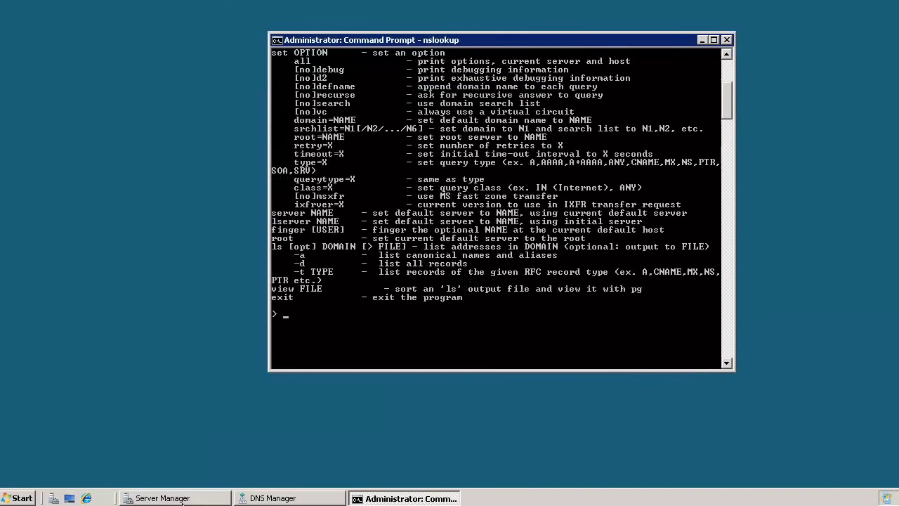
click(272, 499)
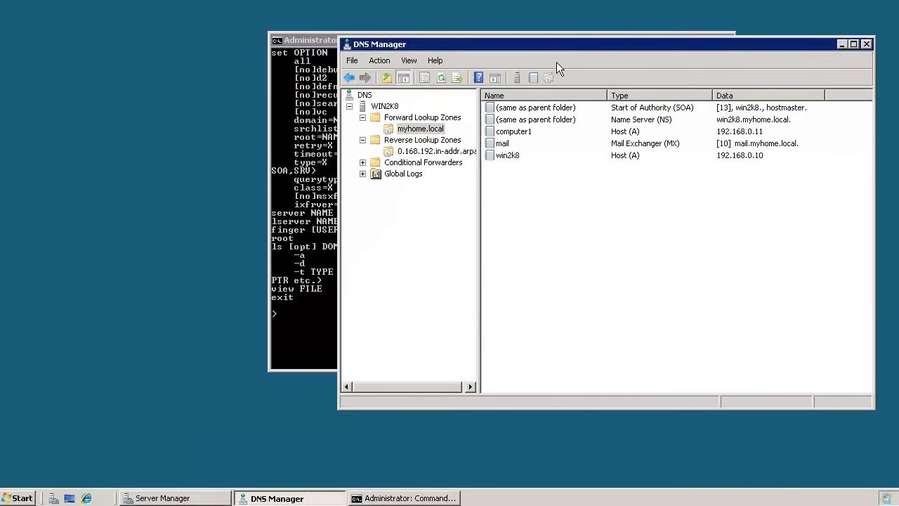
drag(554, 49, 276, 41)
drag(395, 204, 365, 173)
click(351, 140)
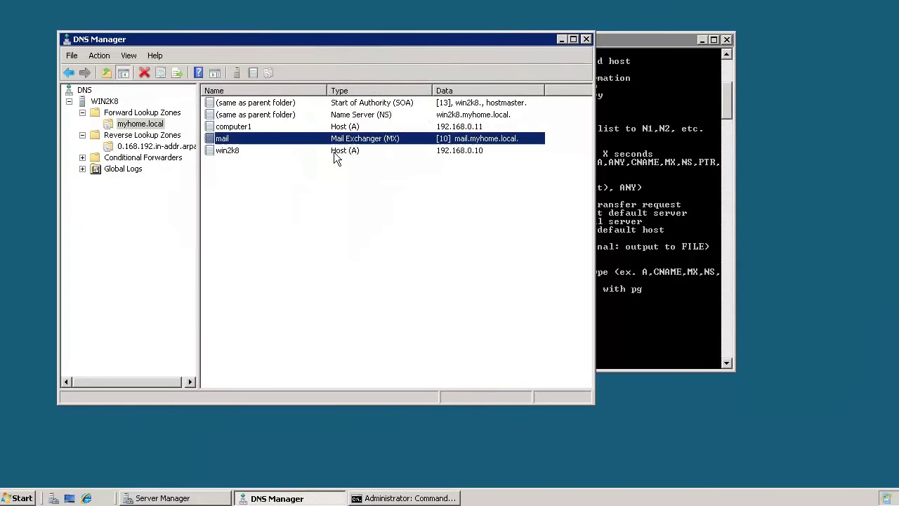
click(520, 198)
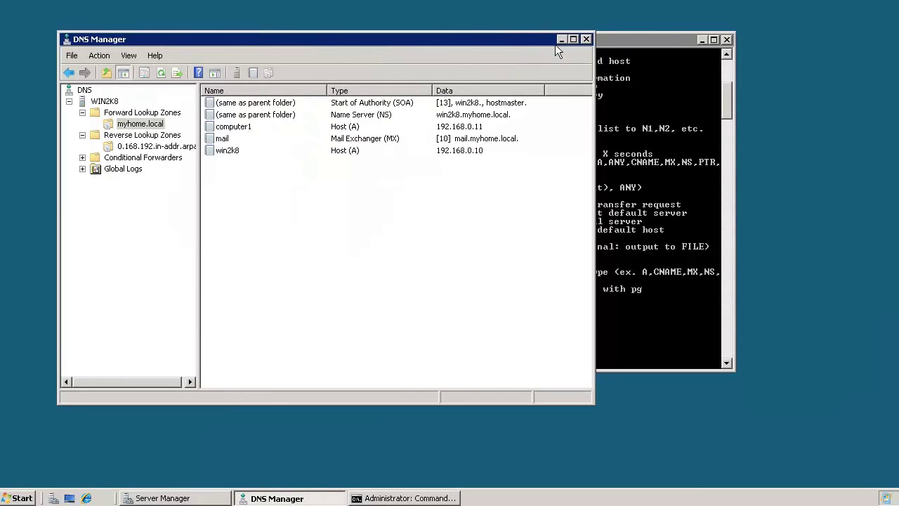
click(560, 40)
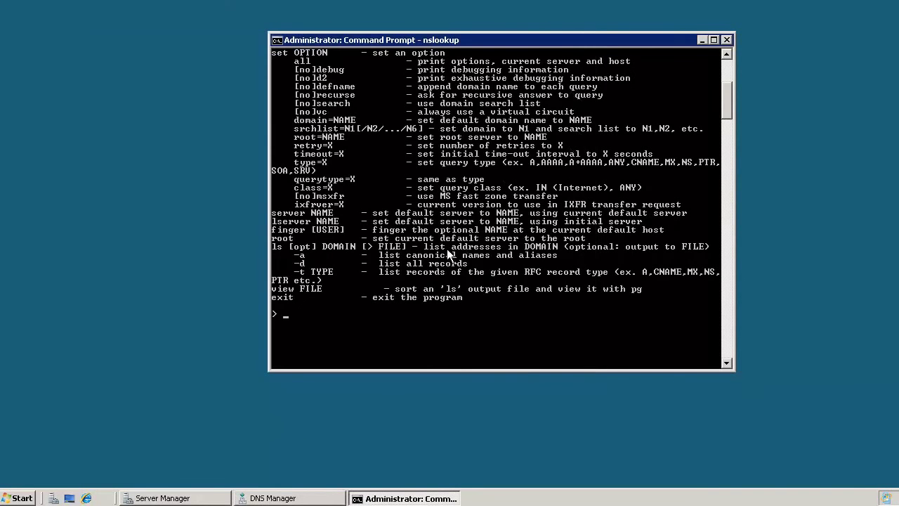
Set nslookup's query type to MX and switch its server to 8.8.8.8
scroll(425, 254, up, 5)
scroll(425, 254, down, 5)
text(set)
text( ypu)
key(BackSpace)
key(BackSpace)
key(BackSpace)
key(BackSpace)
text(ty)
key(BackSpace)
key(BackSpace)
text(type=mx > )
text(server)
key(Return)
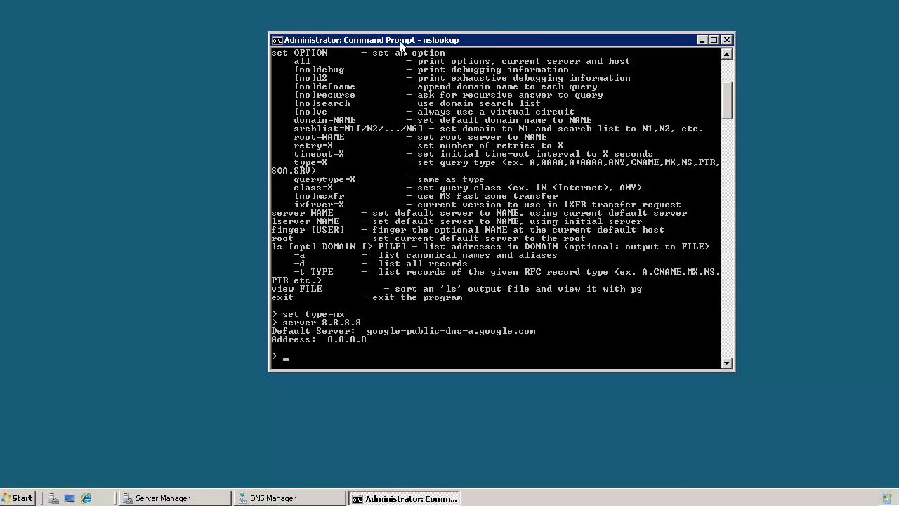
drag(398, 41, 344, 36)
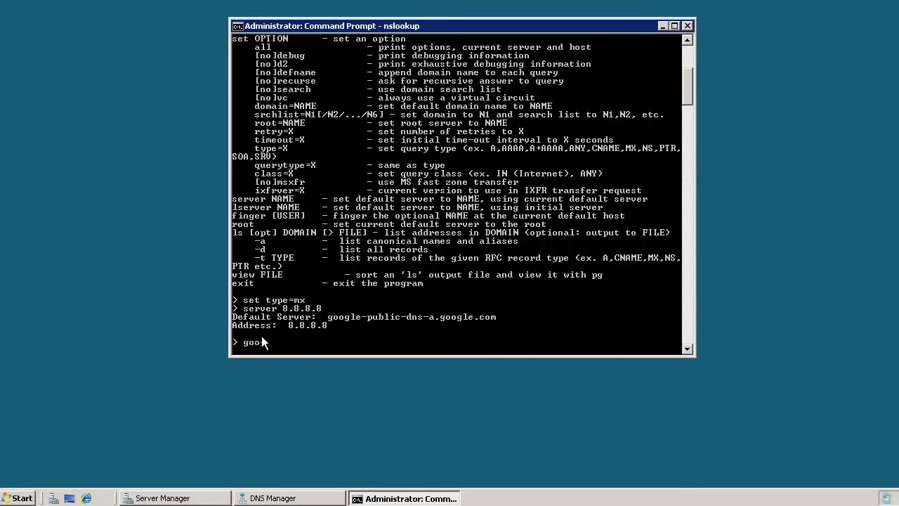
Look up google.com, listing five MX exchangers, preferences 10 through 50
text(gle.com)
key(Return)
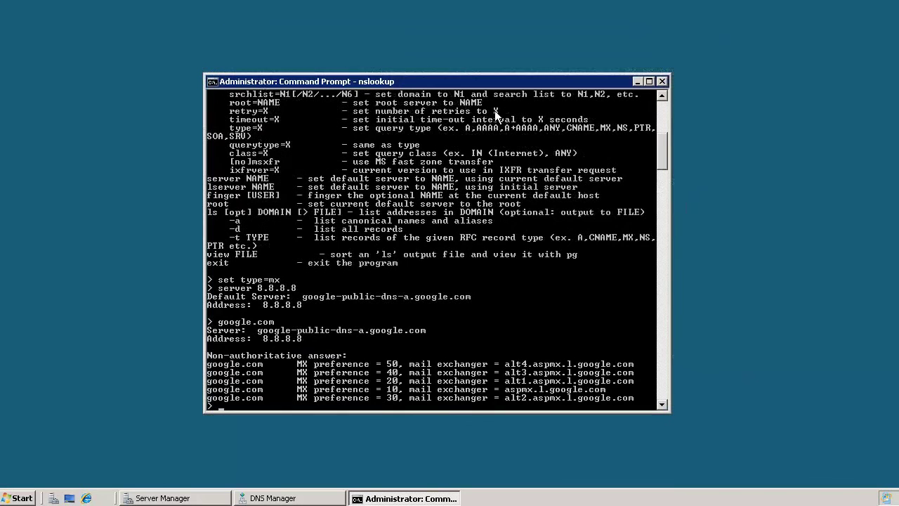
drag(533, 86, 580, 67)
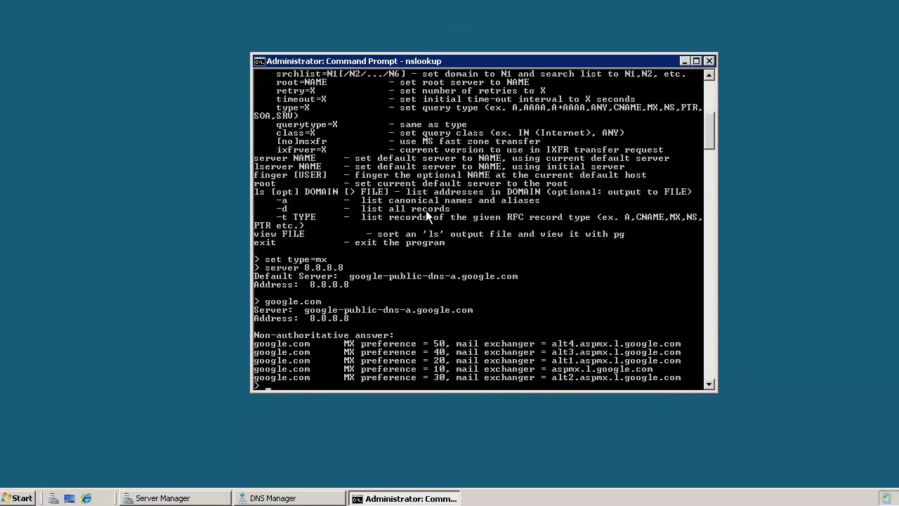
scroll(406, 198, up, 5)
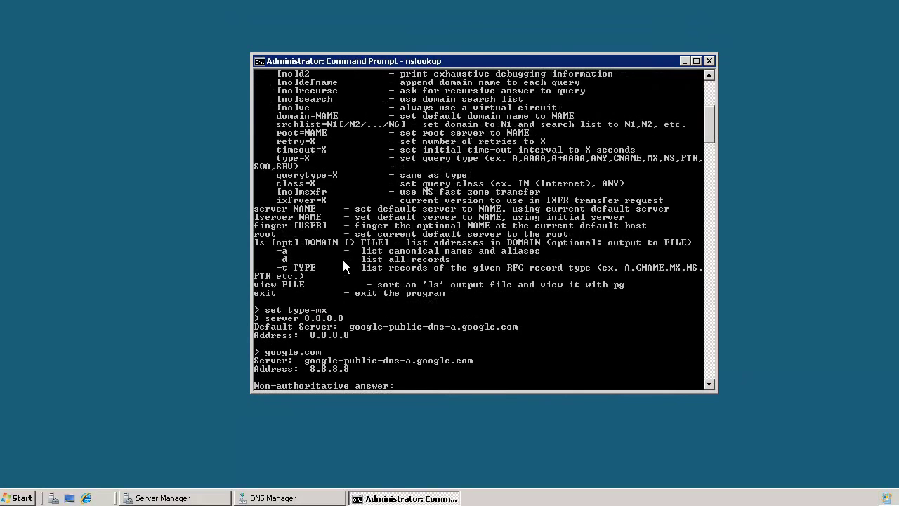
drag(466, 61, 471, 33)
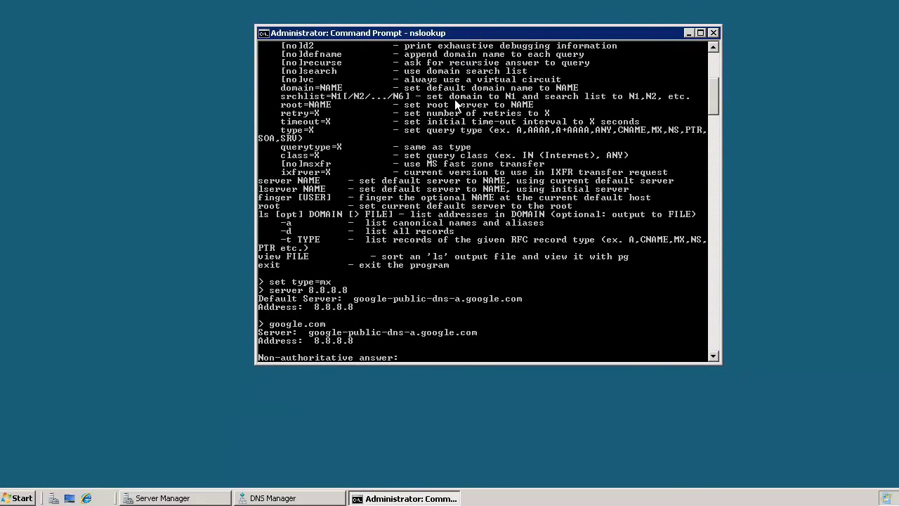